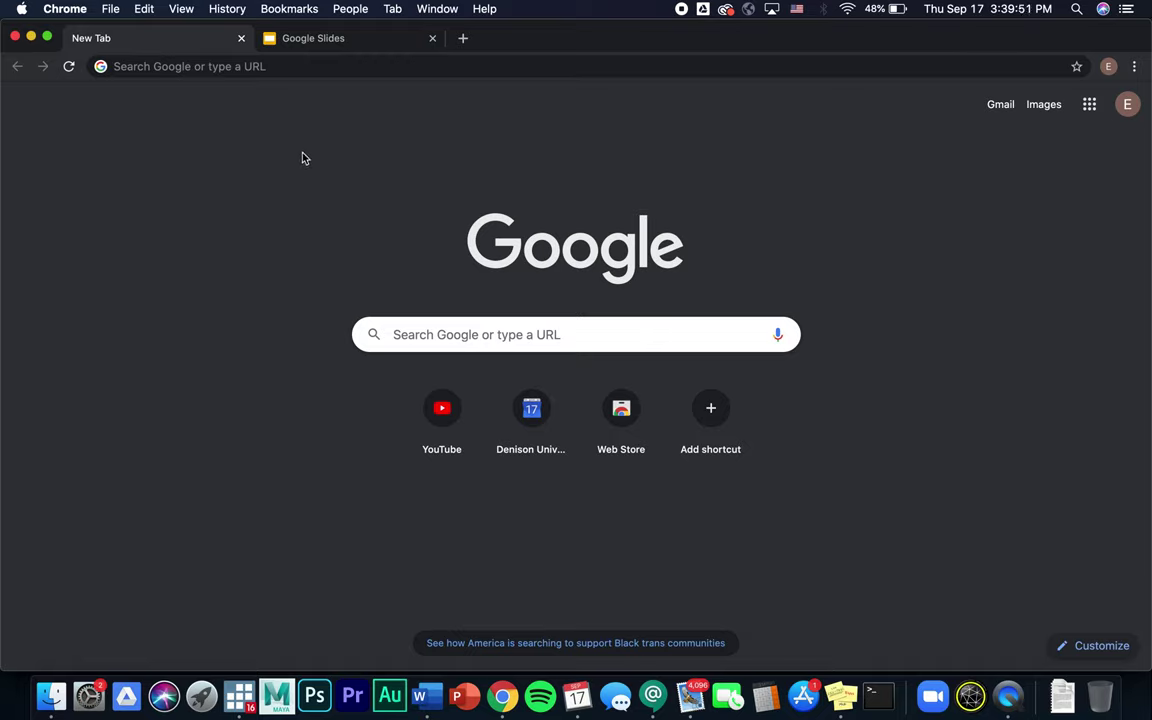
# Search the web for 'google calendar' and open the Calendar - Google result.
pyautogui.click(245, 67)
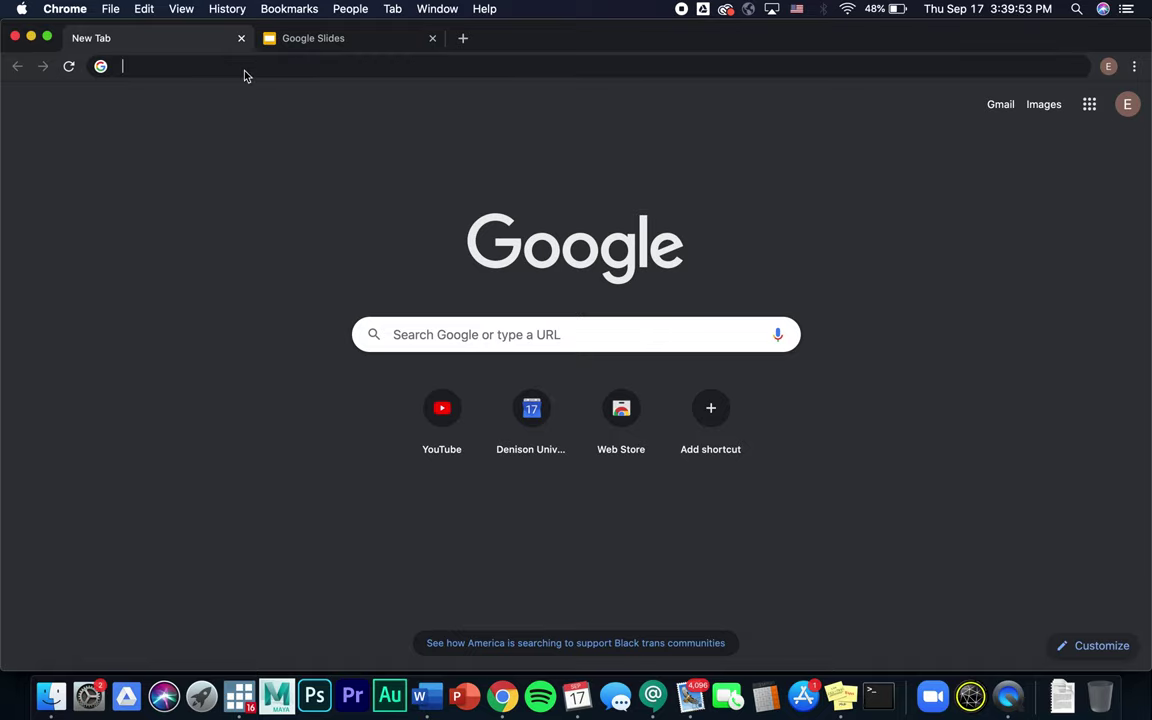
pyautogui.write('google calendar')
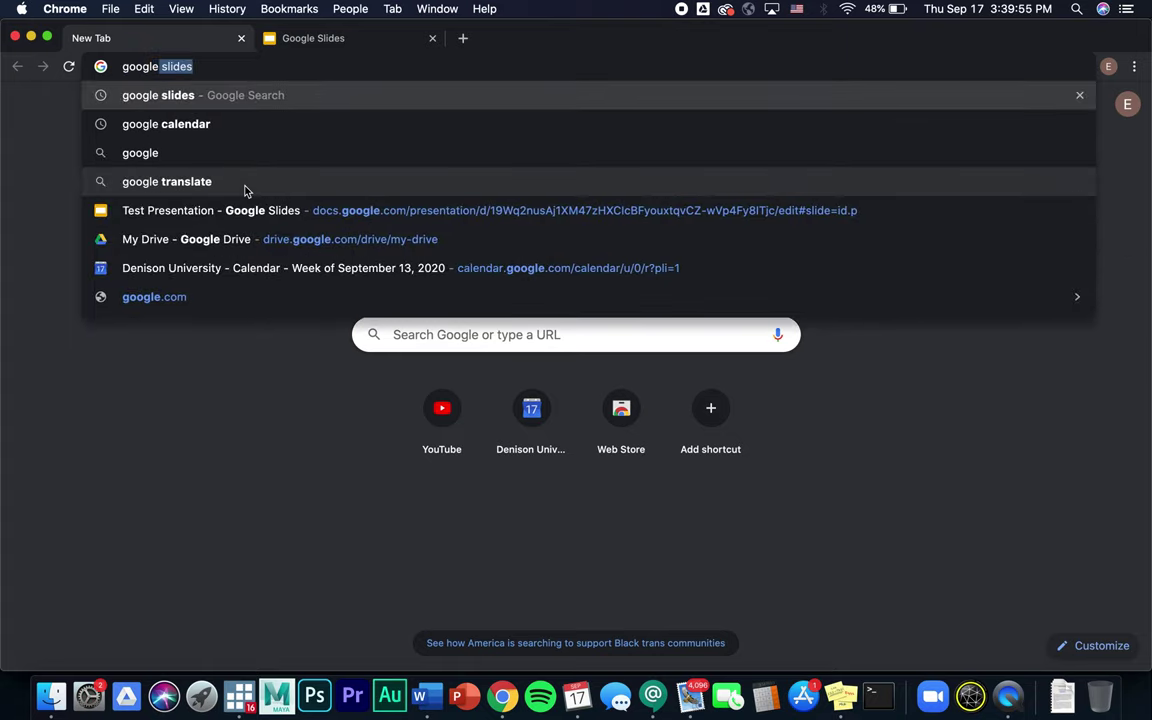
pyautogui.press('Return')
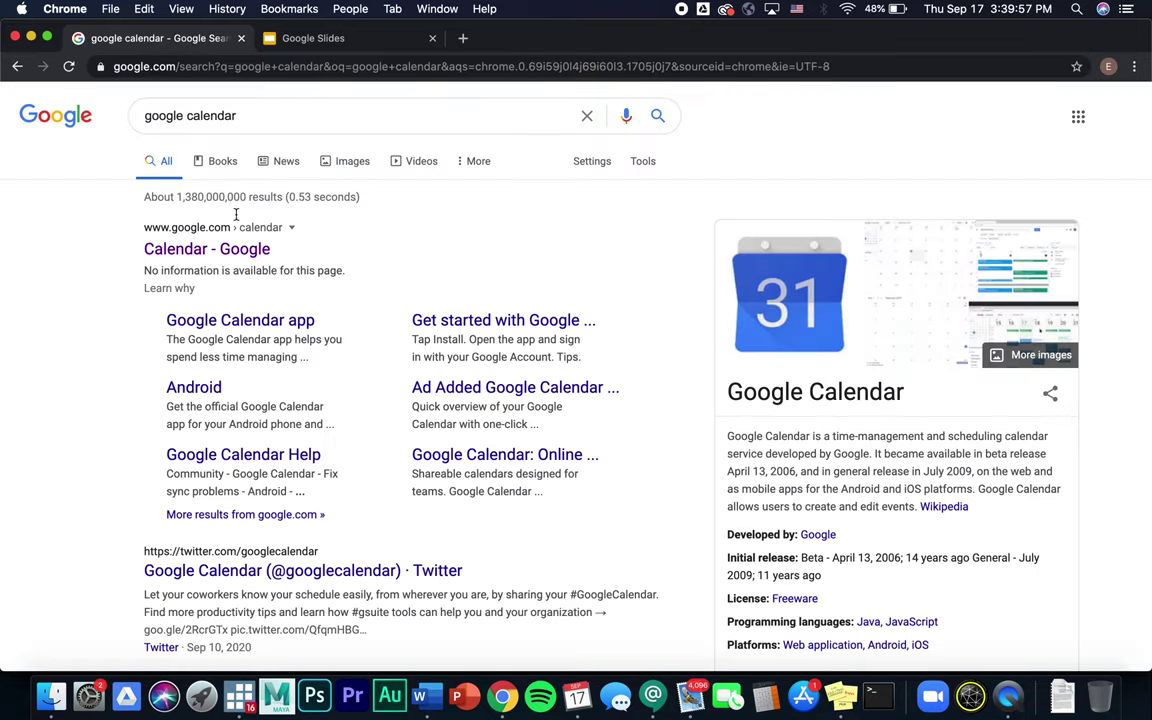
pyautogui.click(165, 247)
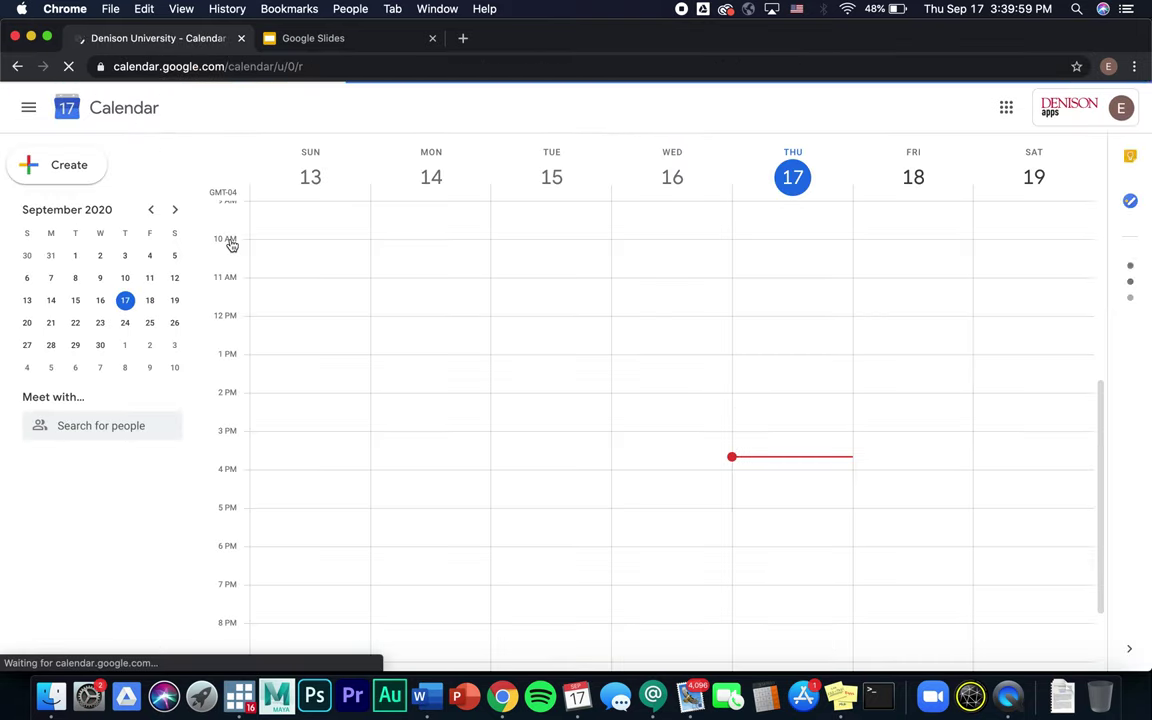
# Create a Thursday 2 PM event titled 'Presentation Time'.
pyautogui.click(778, 406)
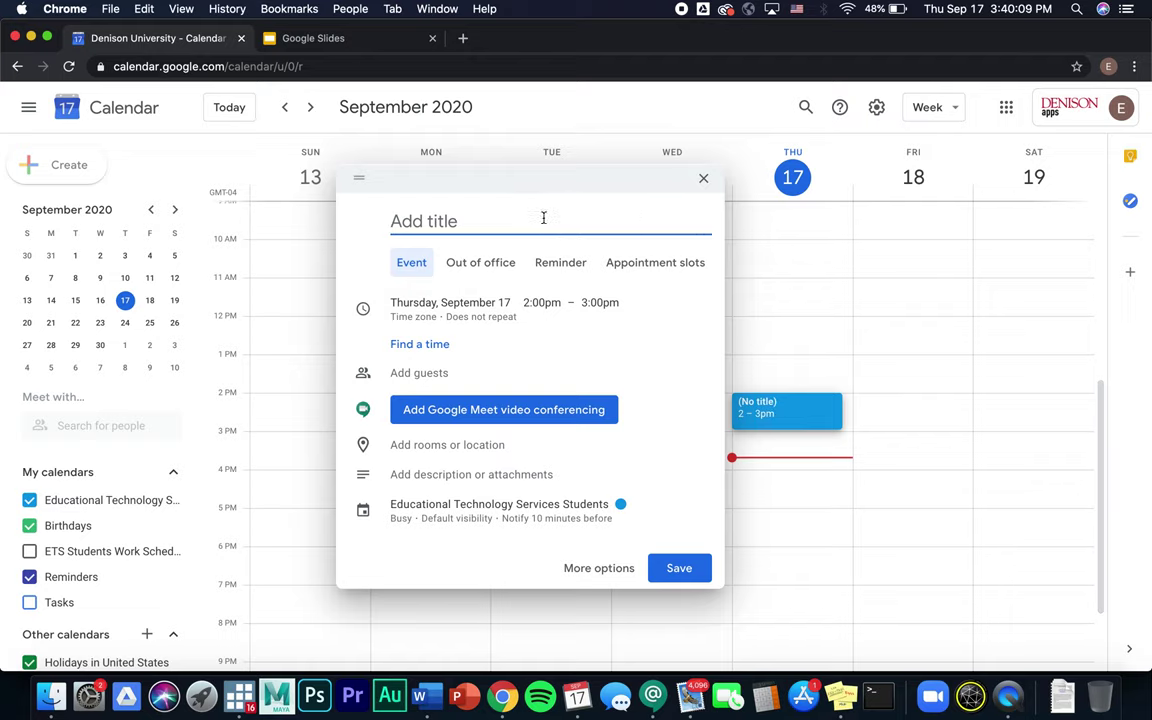
pyautogui.write('Presntation')
pyautogui.press('BackSpace')
pyautogui.press('BackSpace')
pyautogui.press('BackSpace')
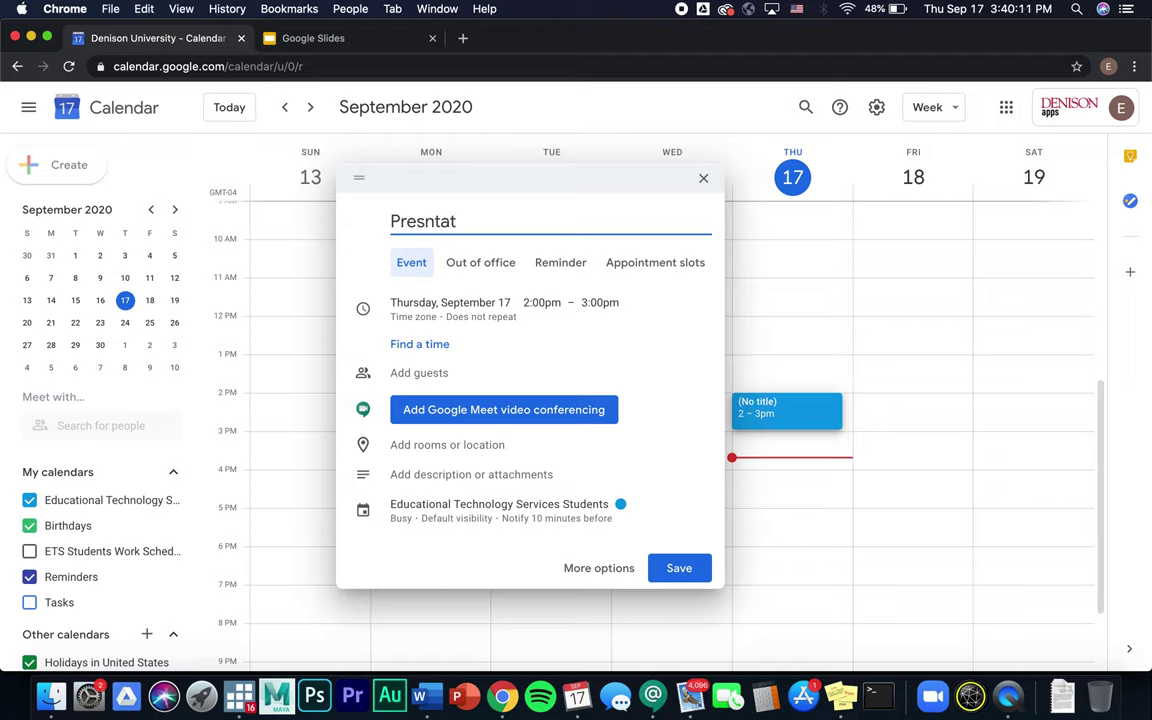
pyautogui.write('entation Time')
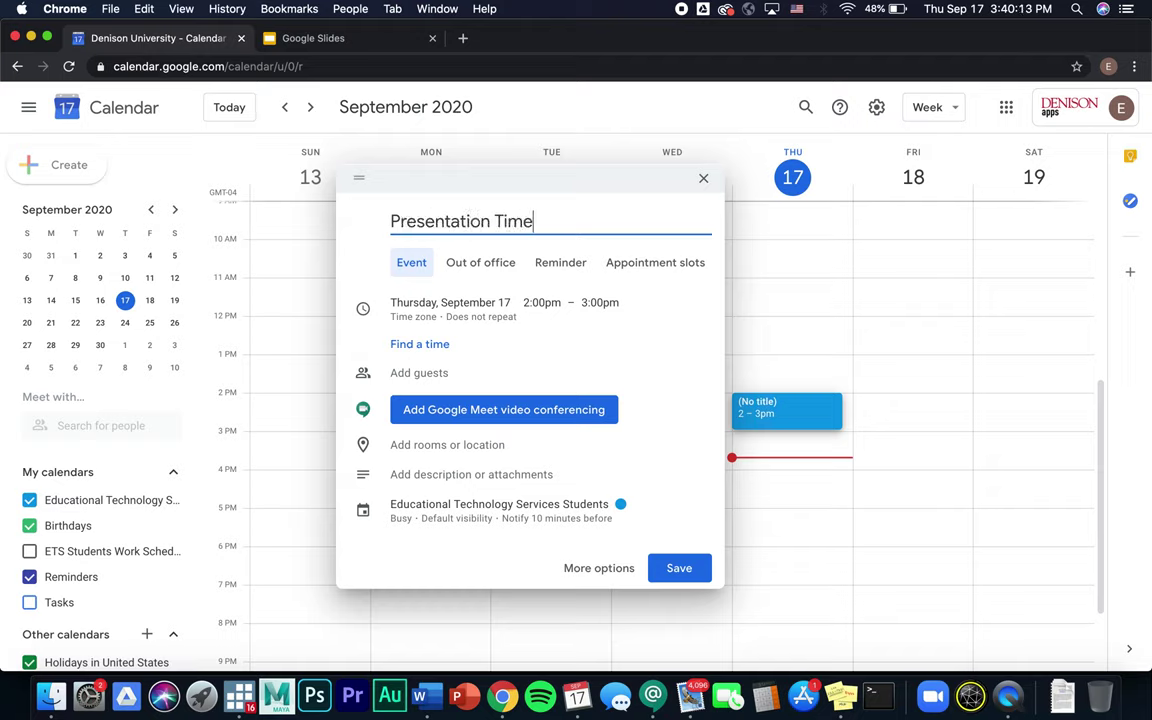
# Move the event start to 3:45pm, add Google Meet conferencing, and save it.
pyautogui.click(533, 303)
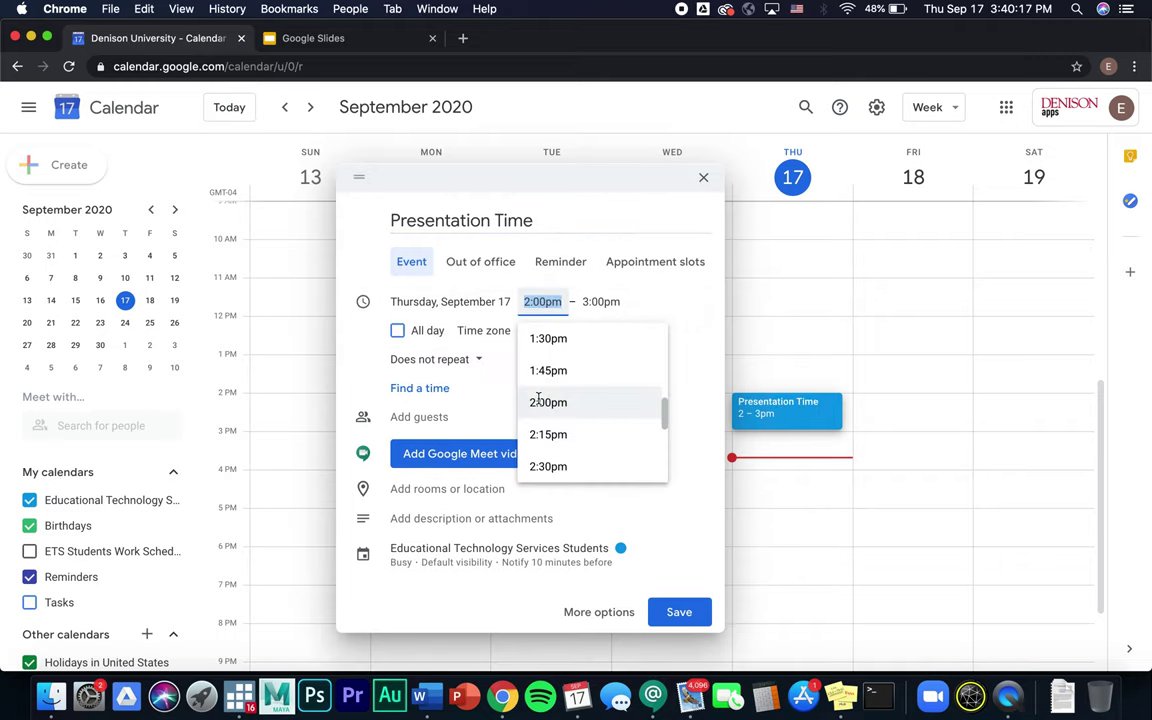
pyautogui.scroll(-4, 545, 410)
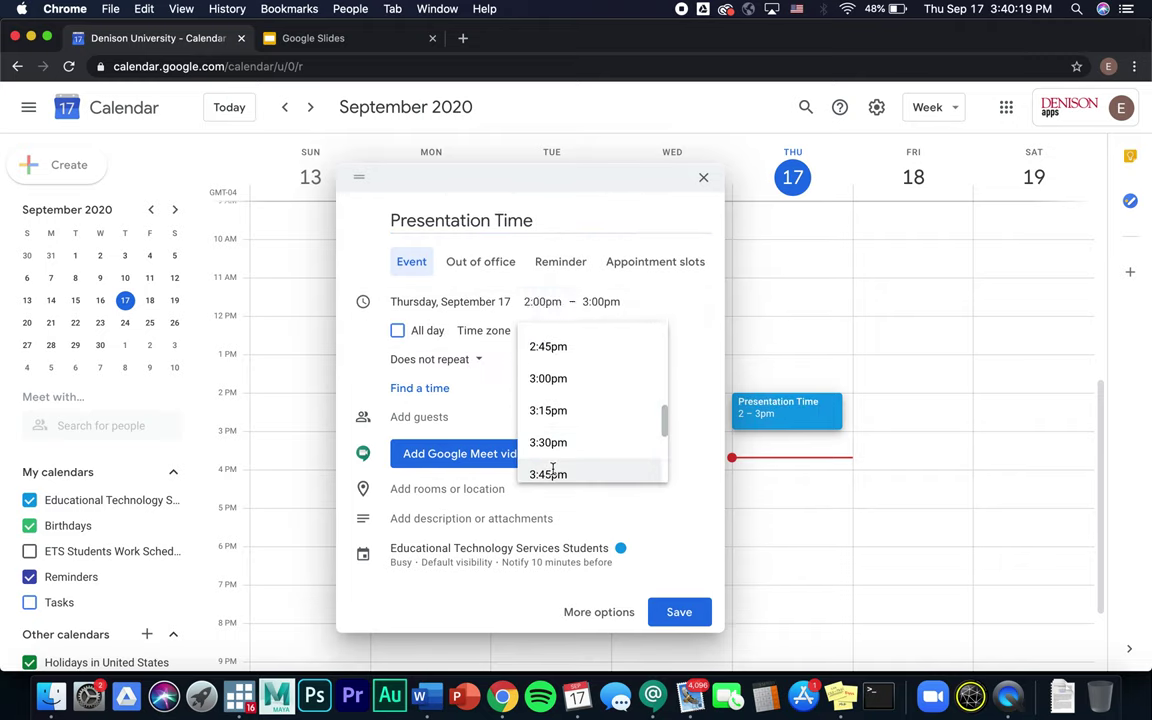
pyautogui.click(549, 473)
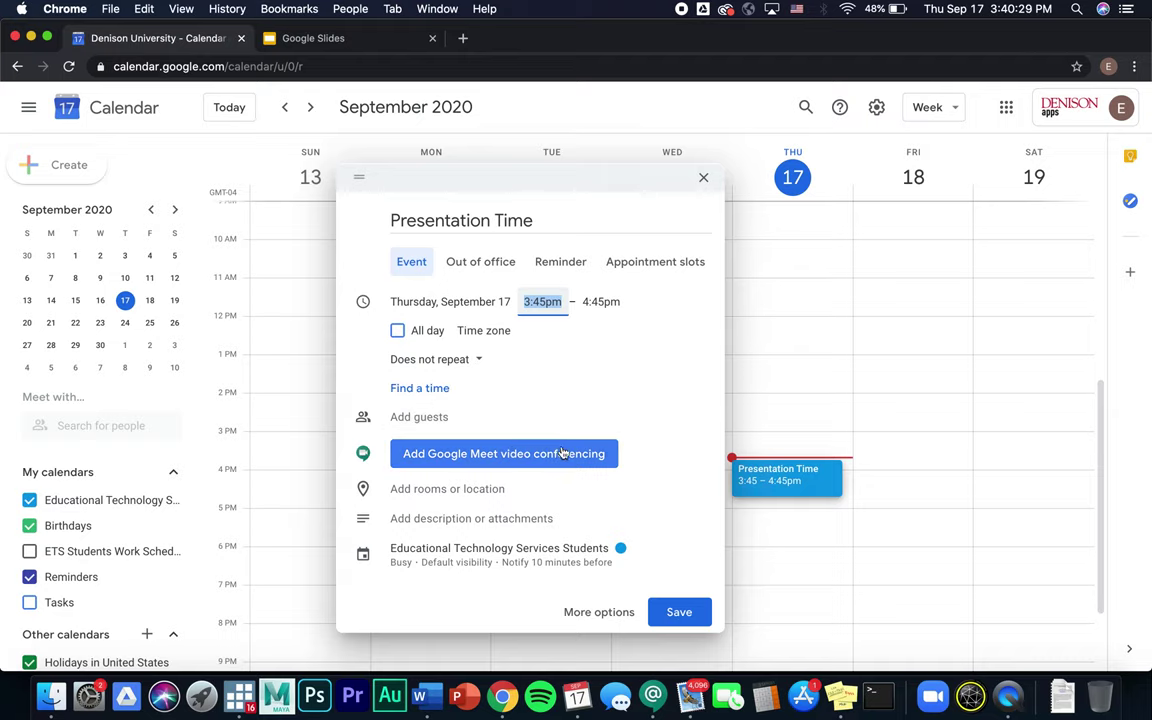
pyautogui.click(553, 455)
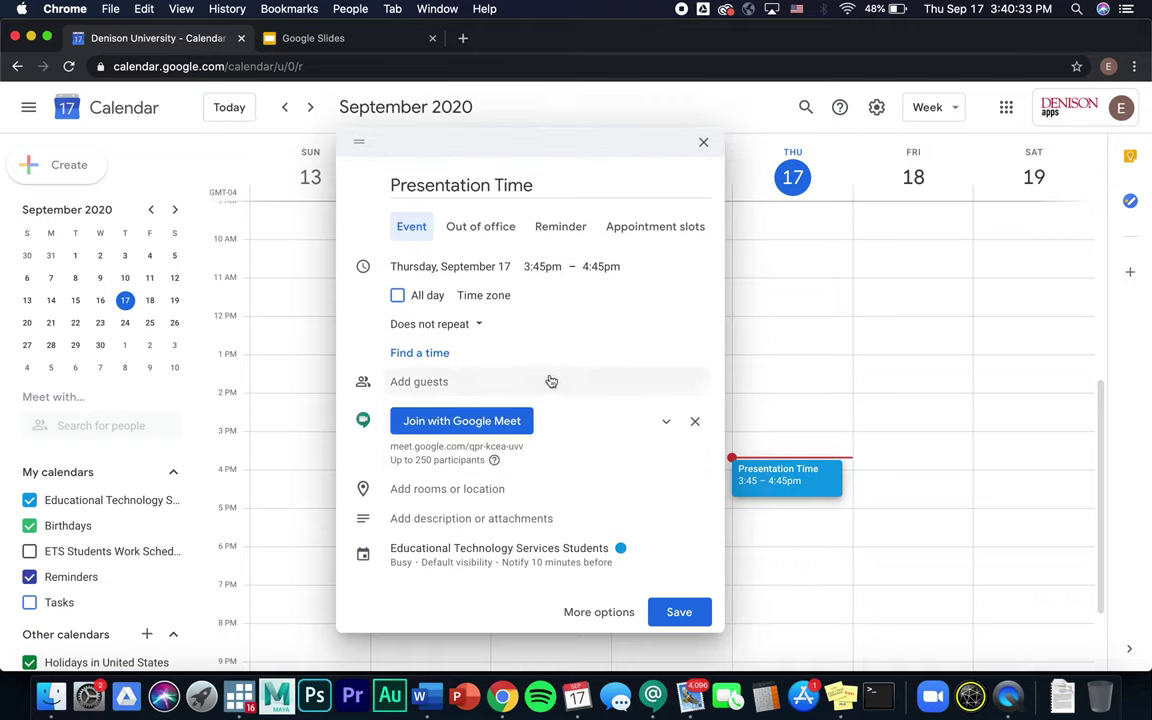
pyautogui.click(688, 605)
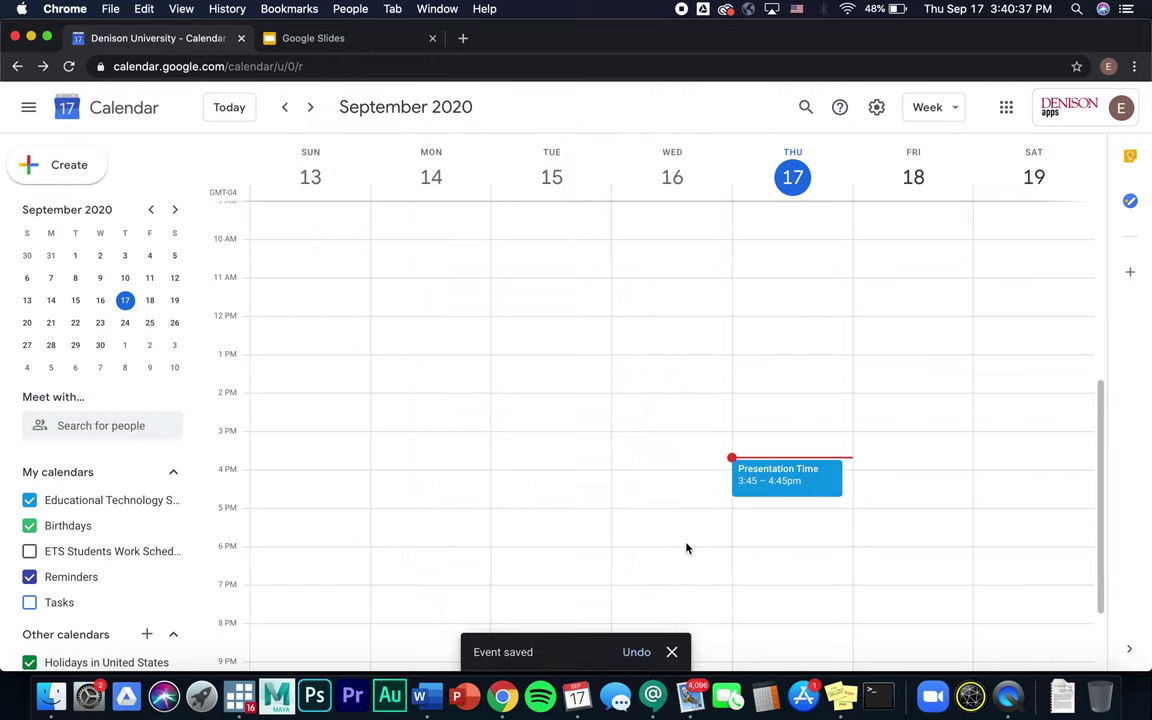
# Join the Presentation Time call from its event, then switch to the Google Slides home tab.
pyautogui.click(779, 481)
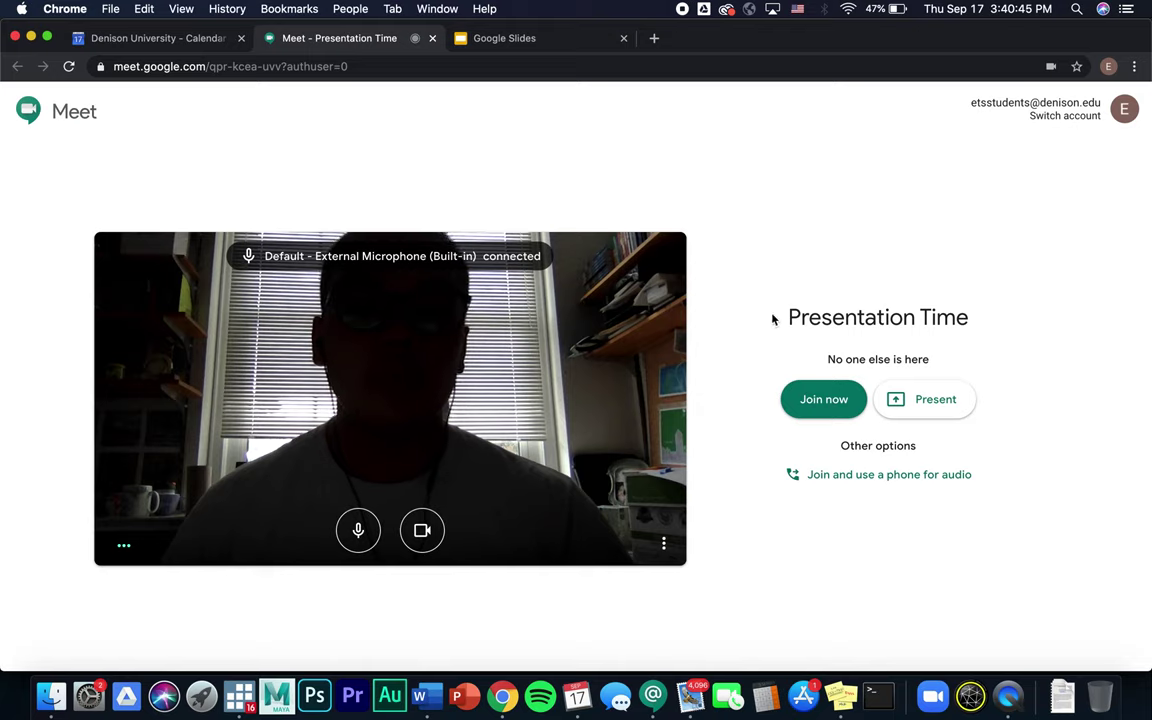
pyautogui.click(815, 402)
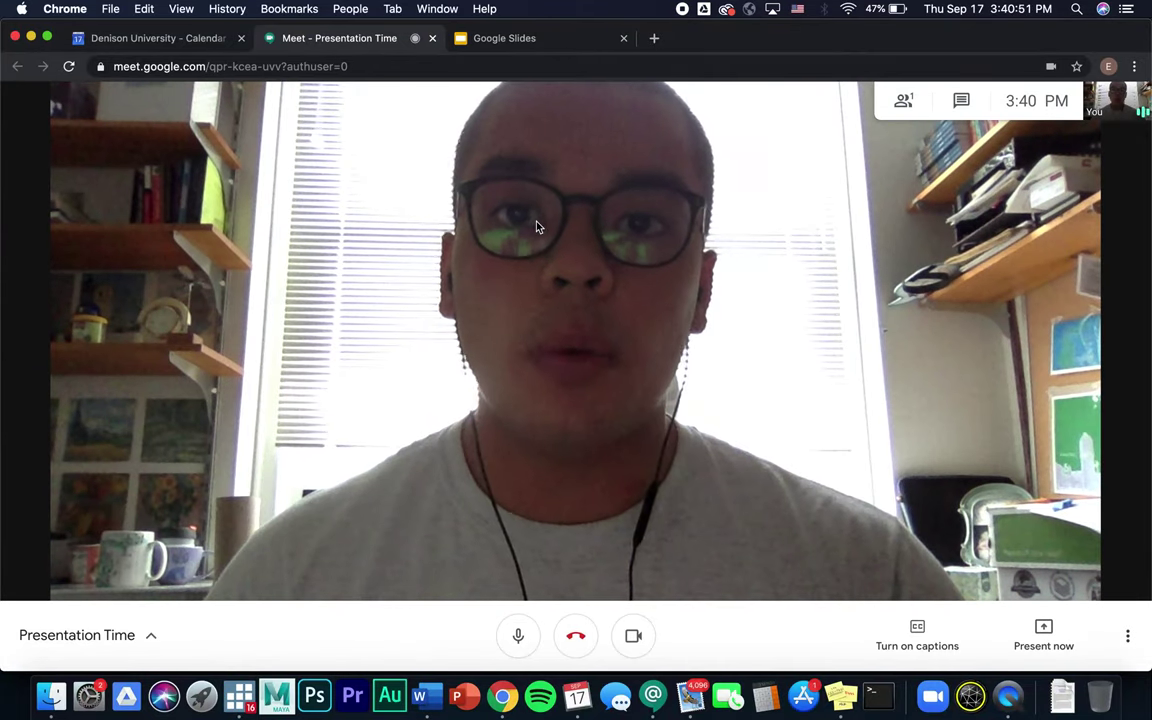
pyautogui.click(518, 42)
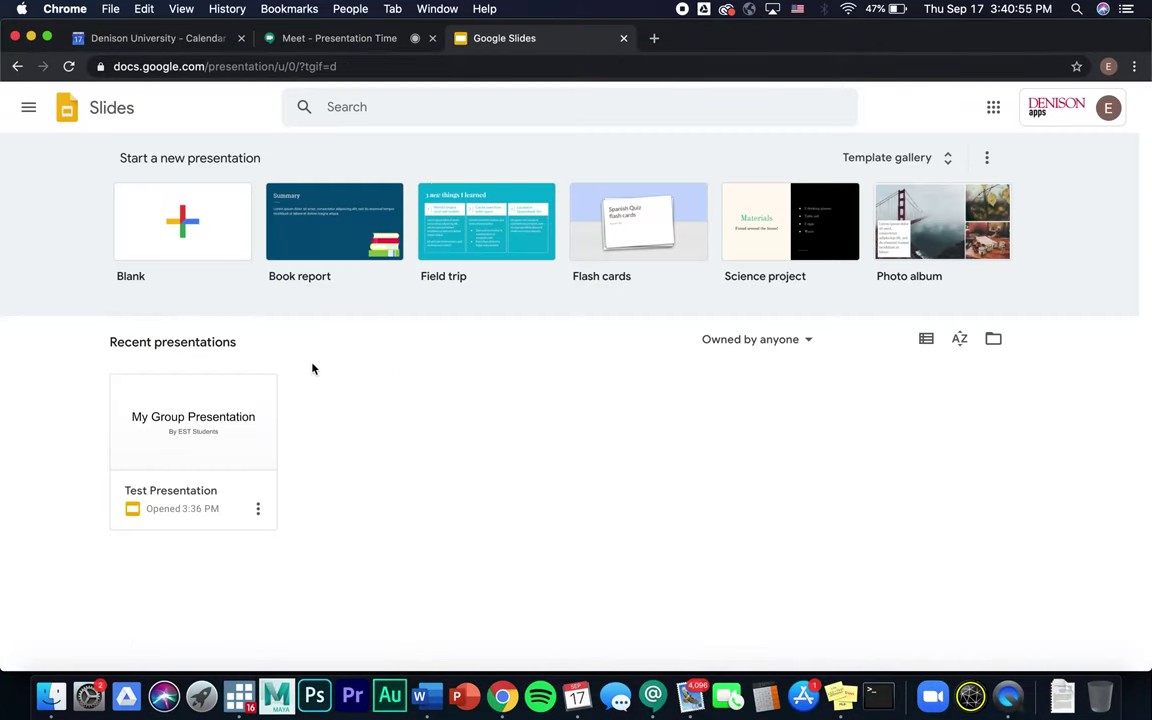
# Open the Test Presentation deck, then return to the Presentation Time call tab.
pyautogui.click(193, 425)
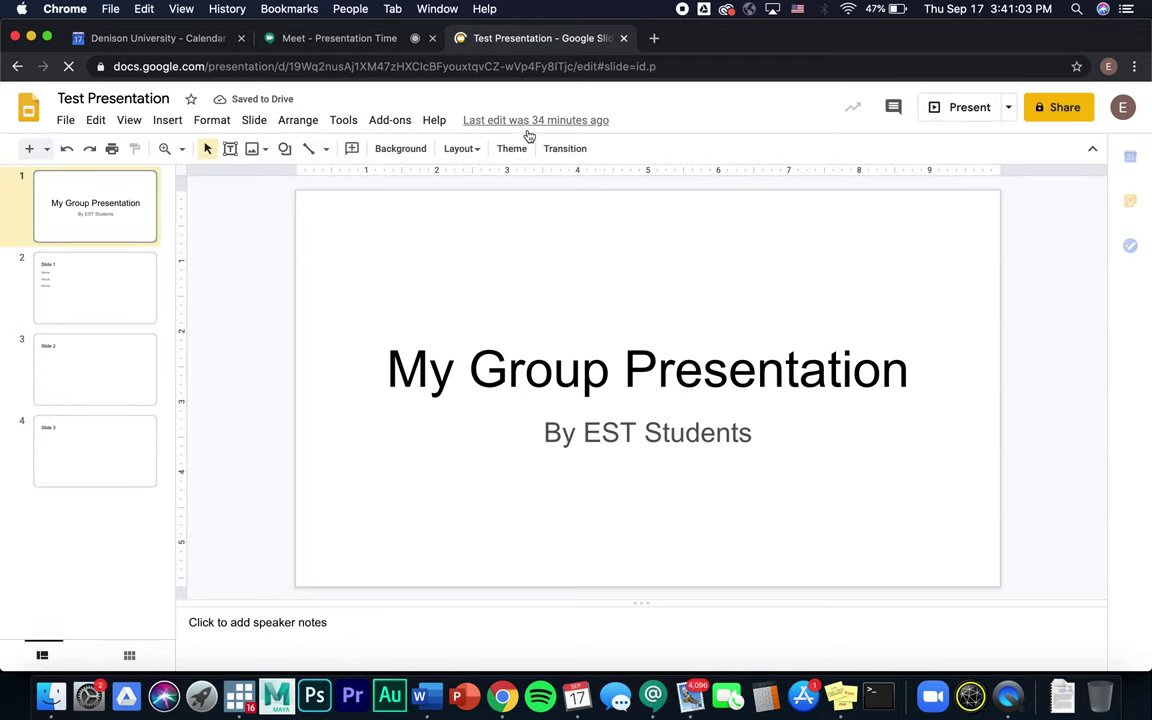
pyautogui.click(383, 38)
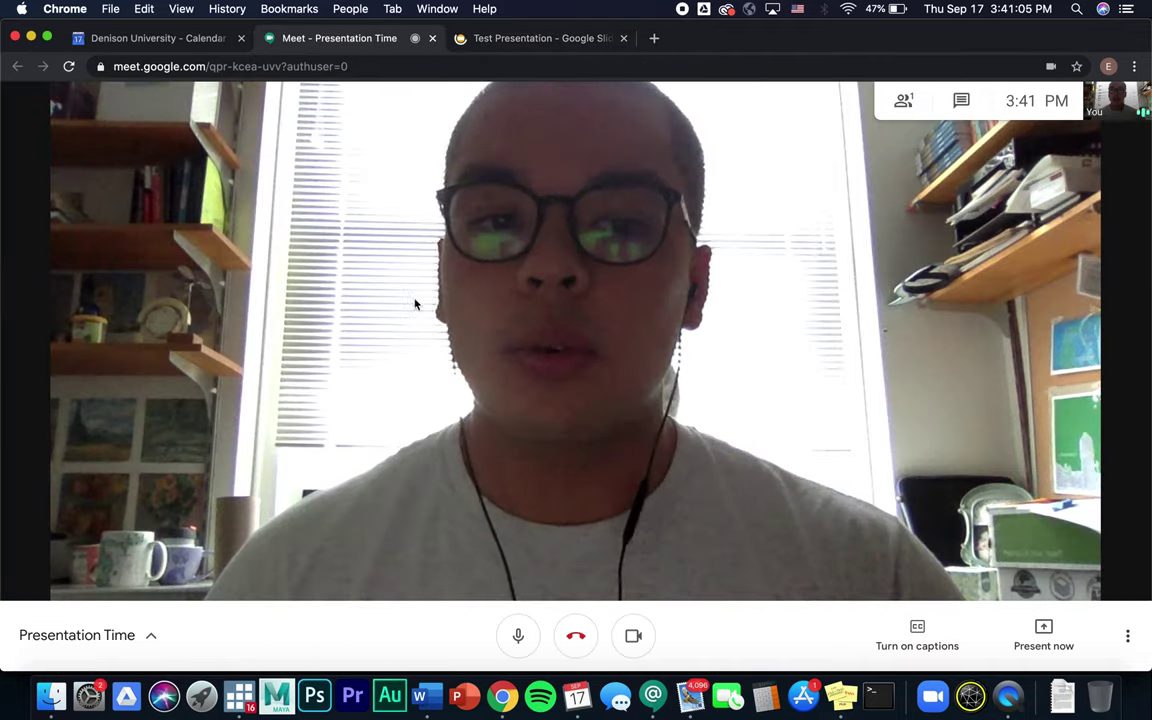
# Present the 'Test Presentation - Google Slides' Chrome tab to everyone in the call.
pyautogui.click(1043, 630)
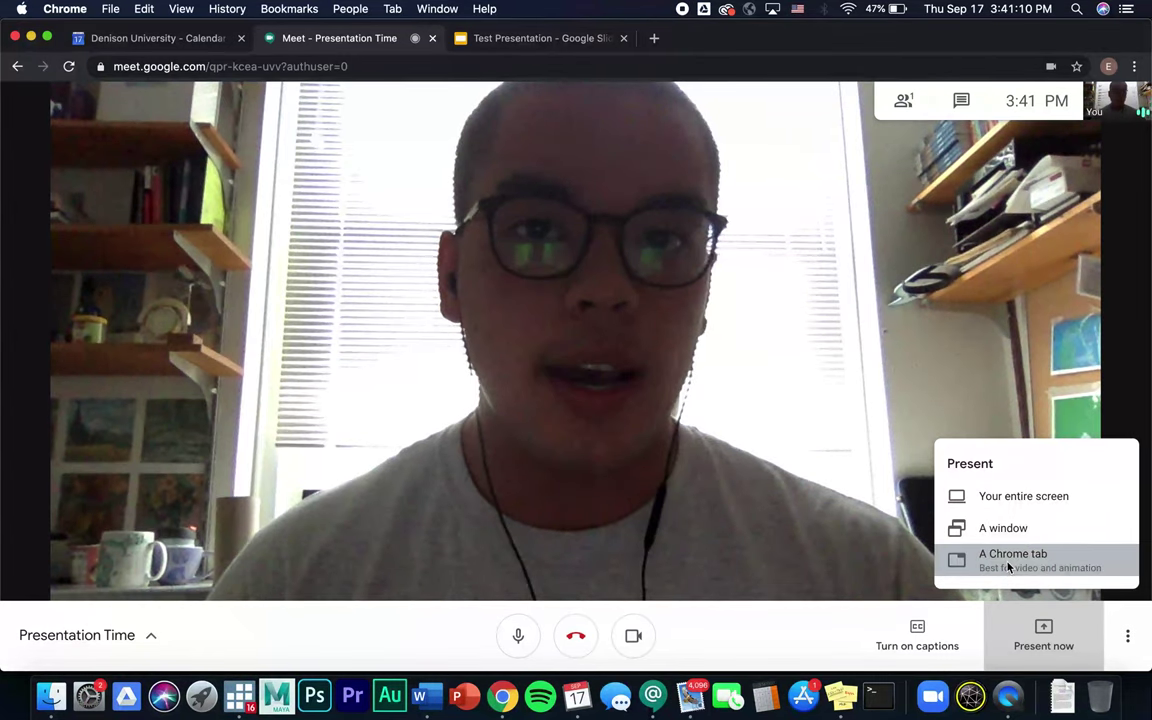
pyautogui.click(1008, 562)
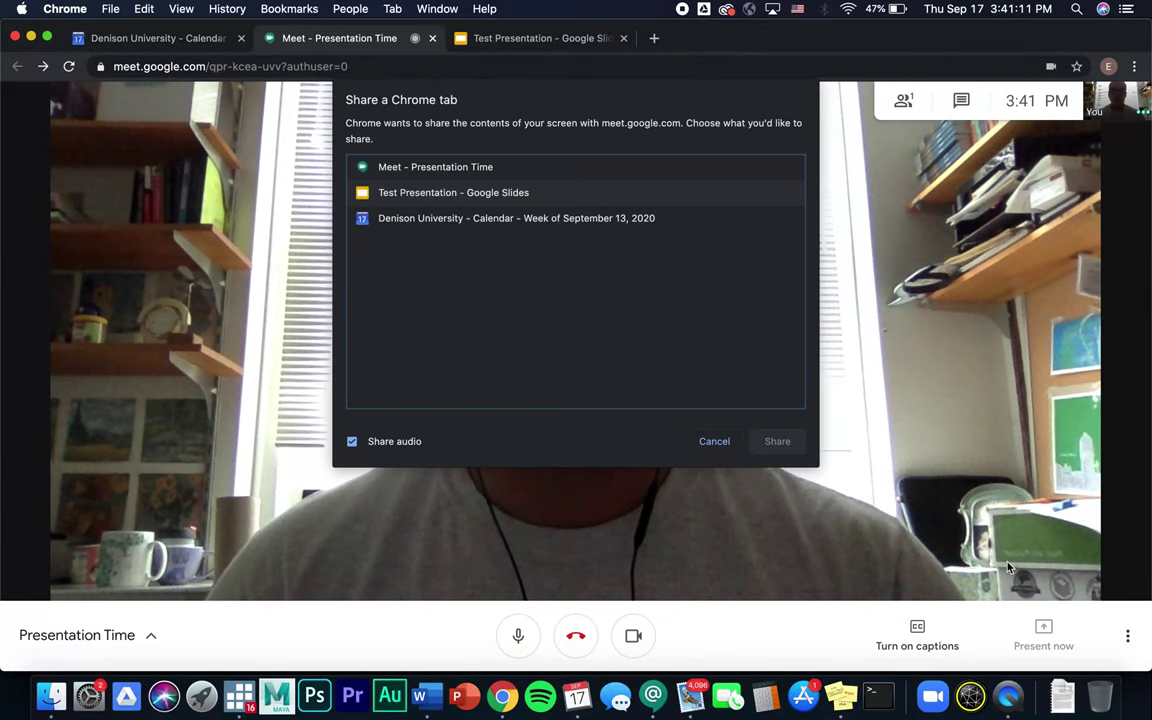
pyautogui.click(464, 190)
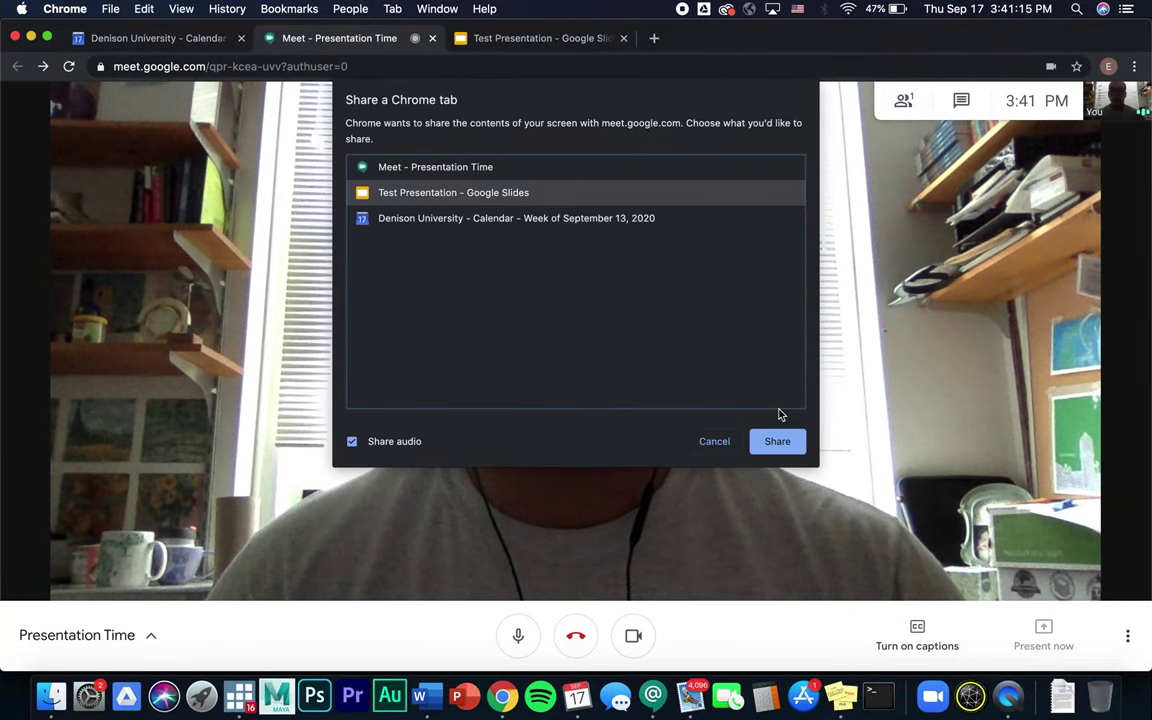
pyautogui.click(778, 441)
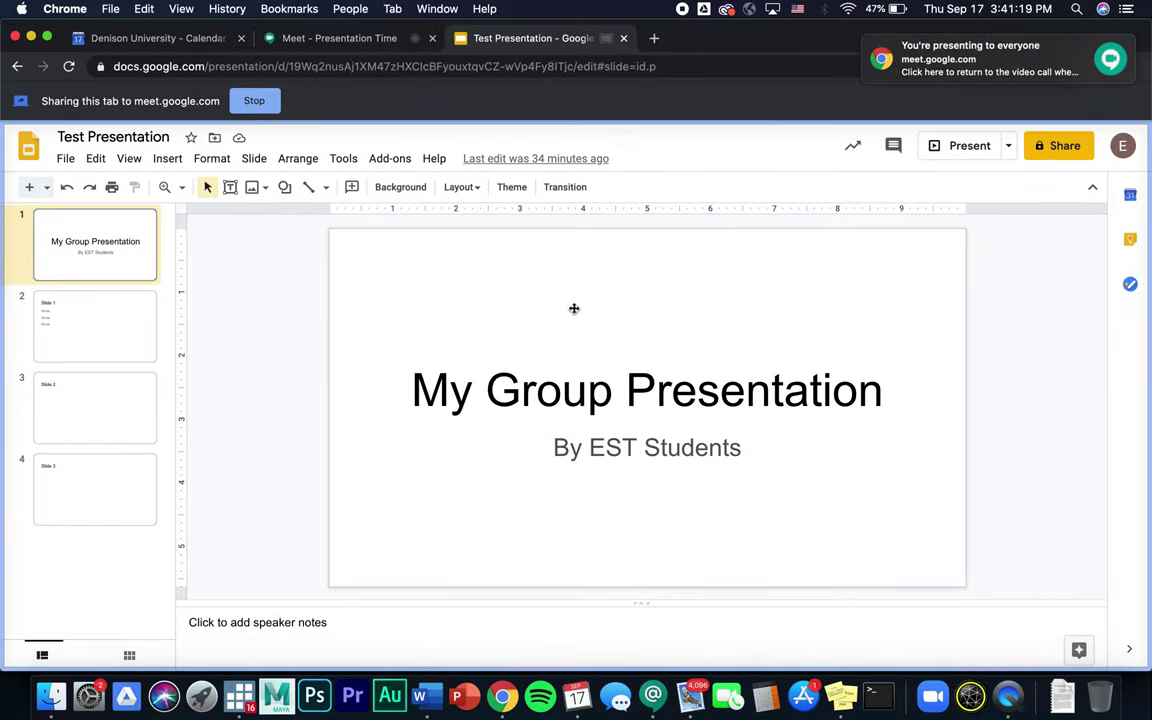
# Dismiss the presenting notification, start the Test Presentation slideshow, and return to Meet.
pyautogui.click(1106, 45)
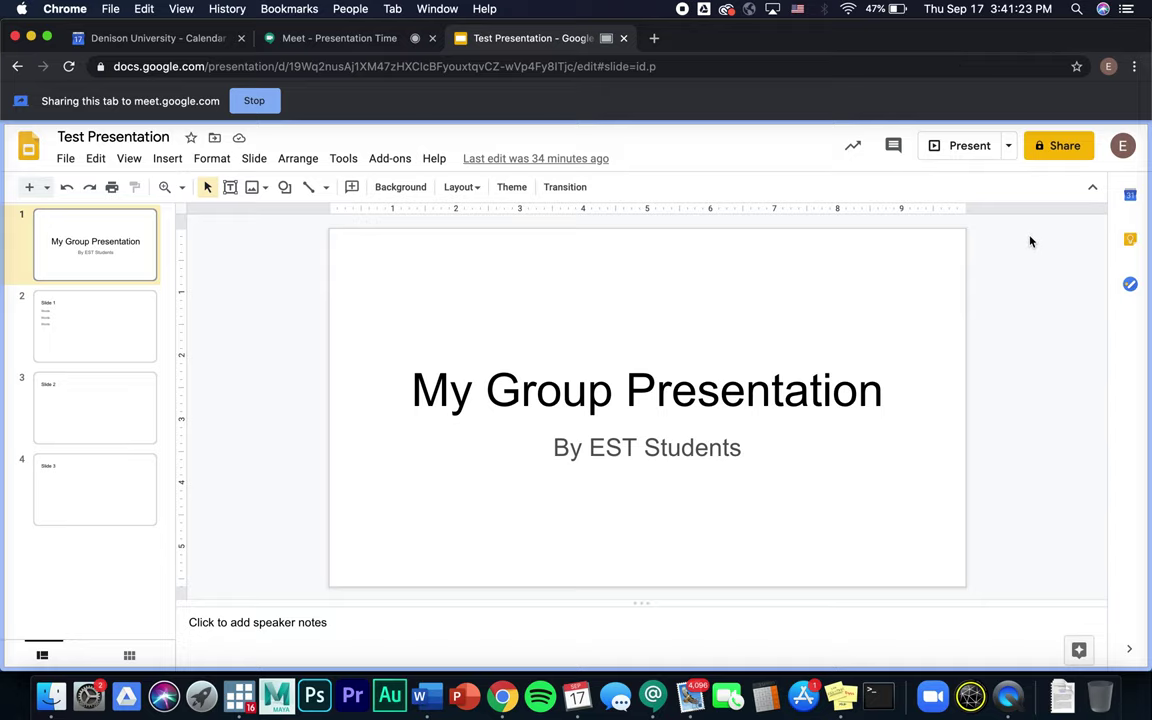
pyautogui.click(970, 155)
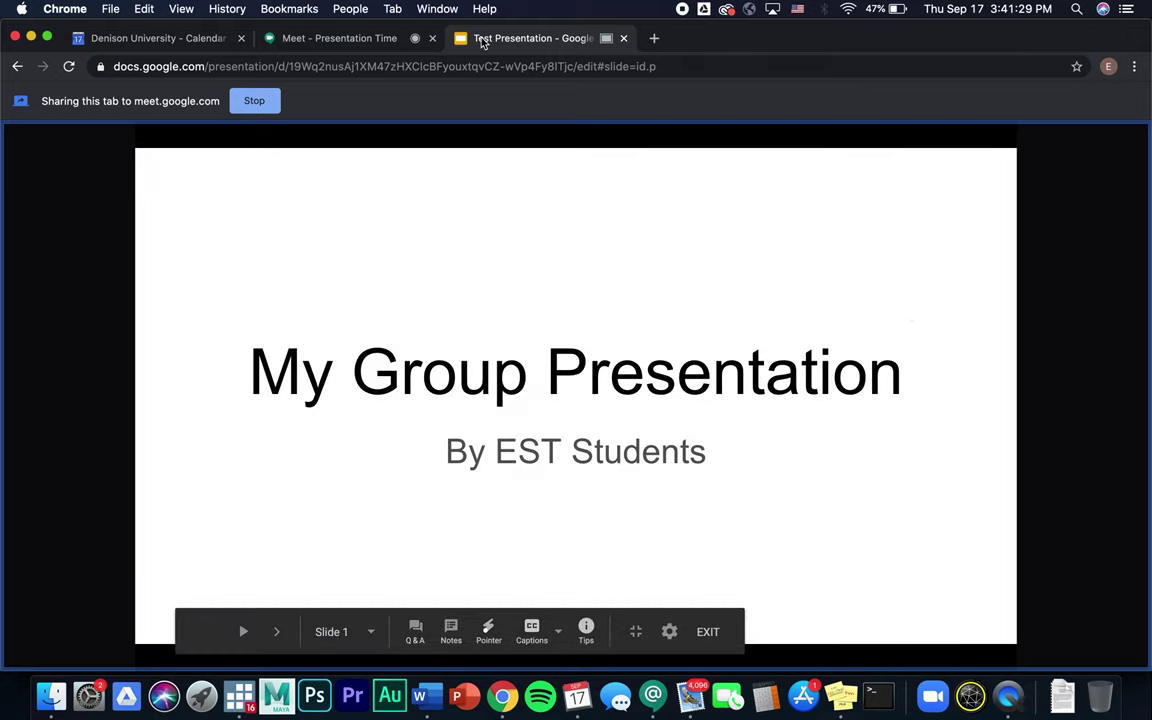
pyautogui.click(334, 38)
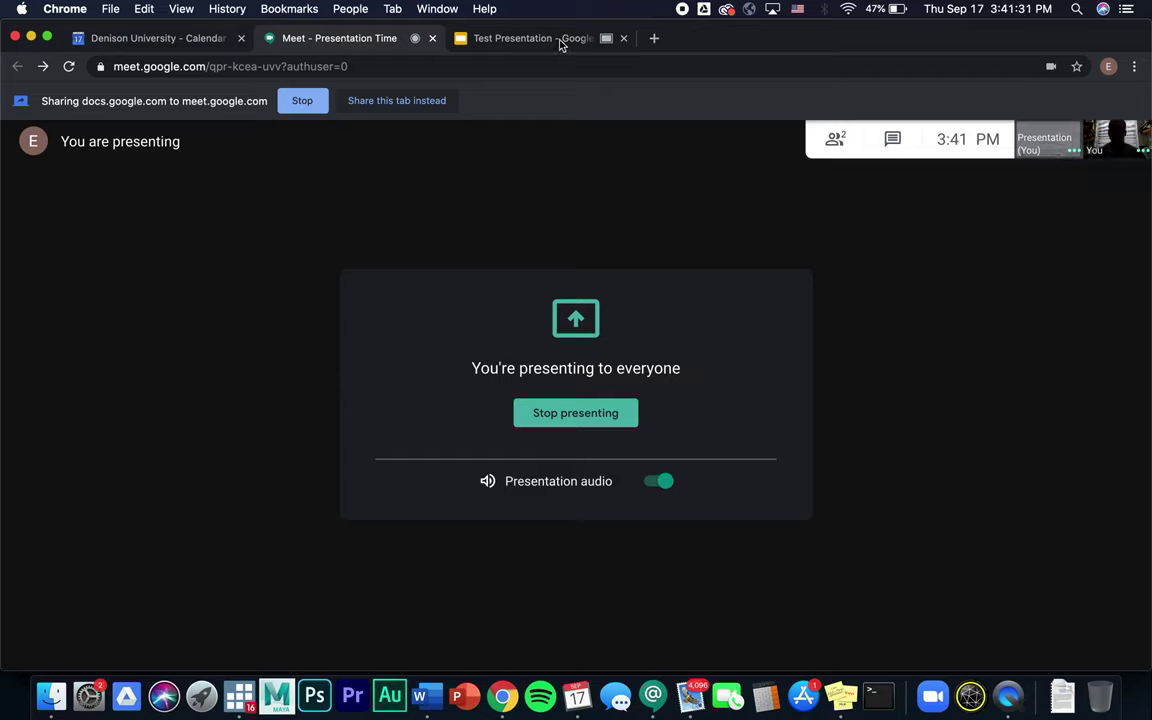
# Start recording the Meet call and accept the recording consent notice.
pyautogui.click(1127, 635)
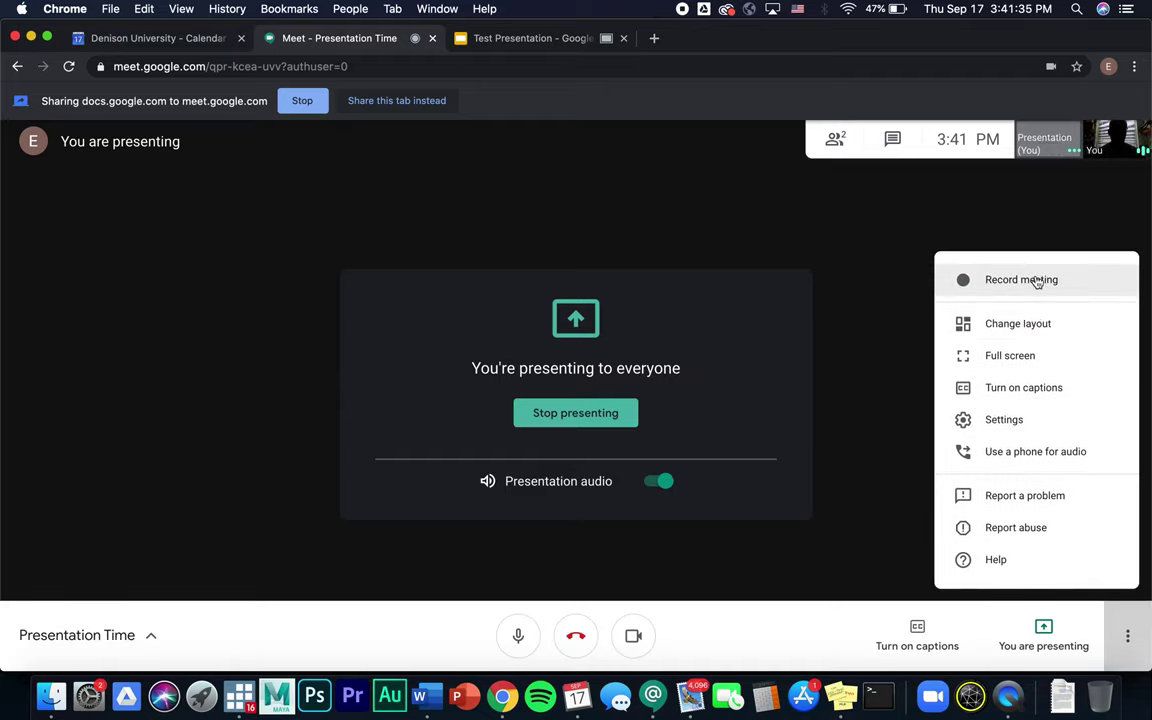
pyautogui.click(1031, 284)
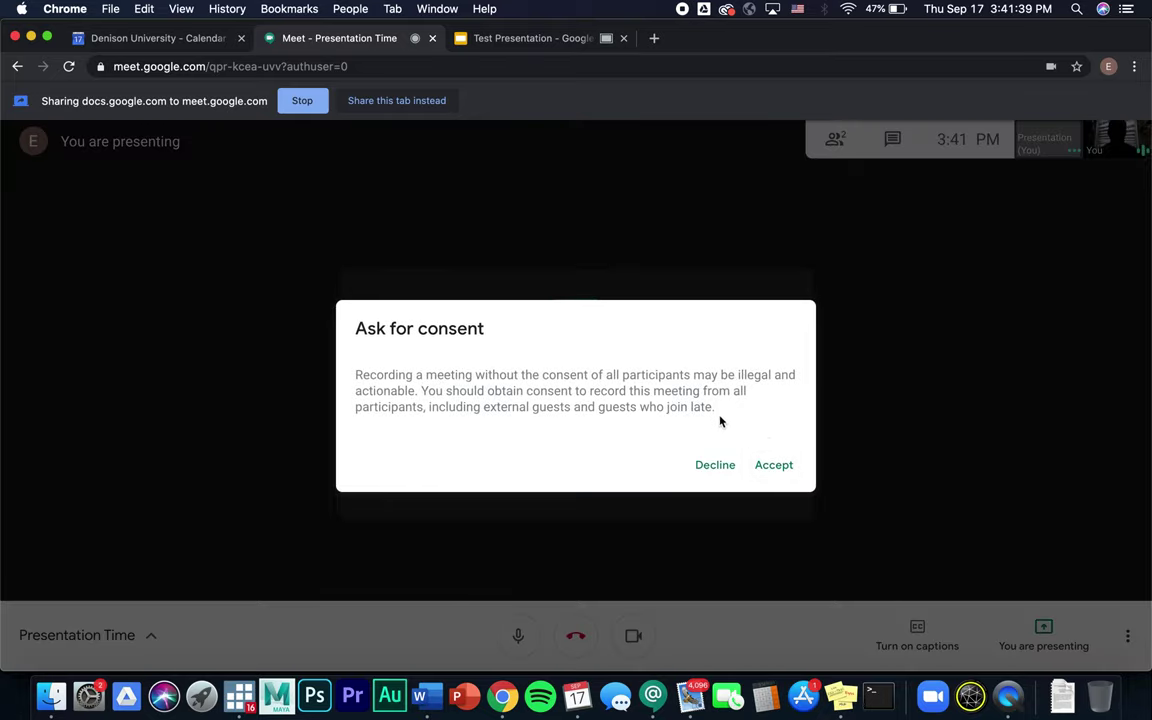
pyautogui.click(777, 467)
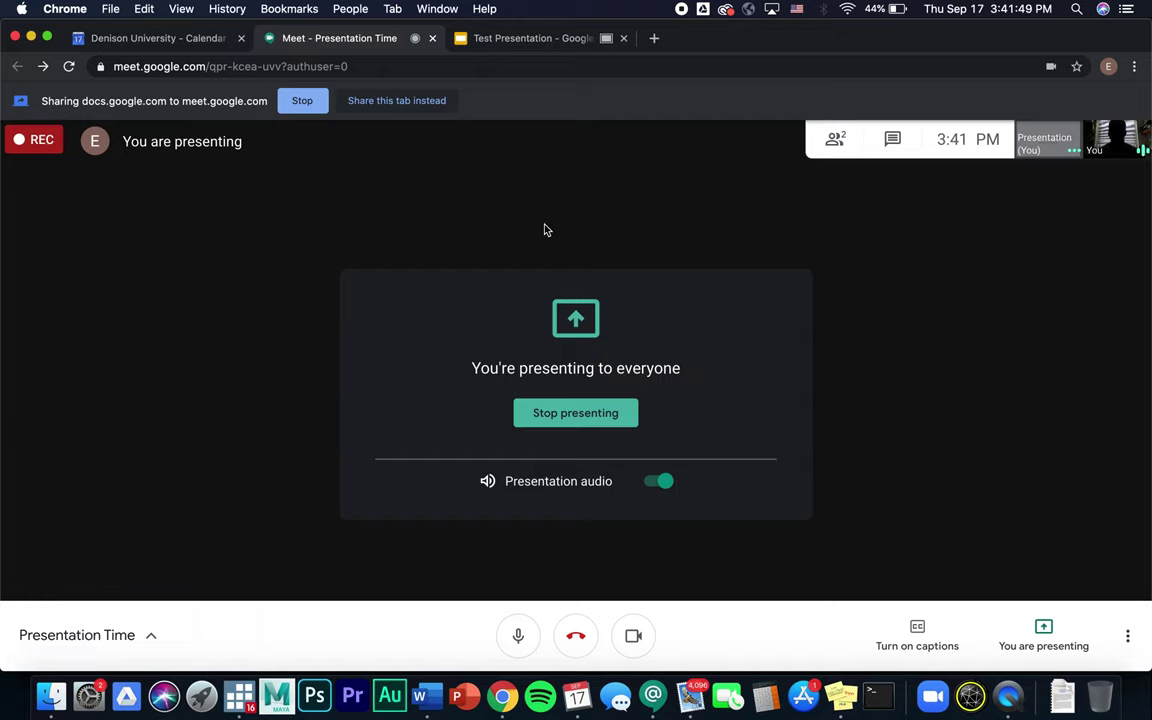
# Advance the shared slideshow from the title slide to Slide 3, then return to the Meet tab.
pyautogui.click(555, 41)
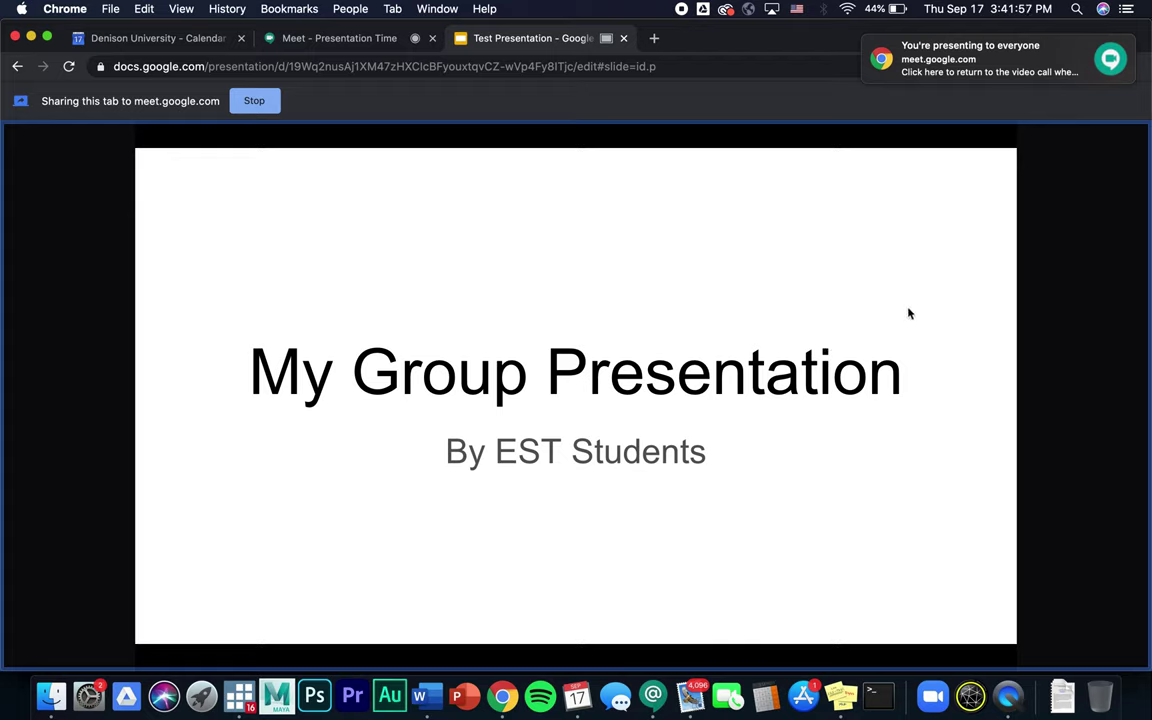
pyautogui.click(909, 314)
pyautogui.click(909, 314)
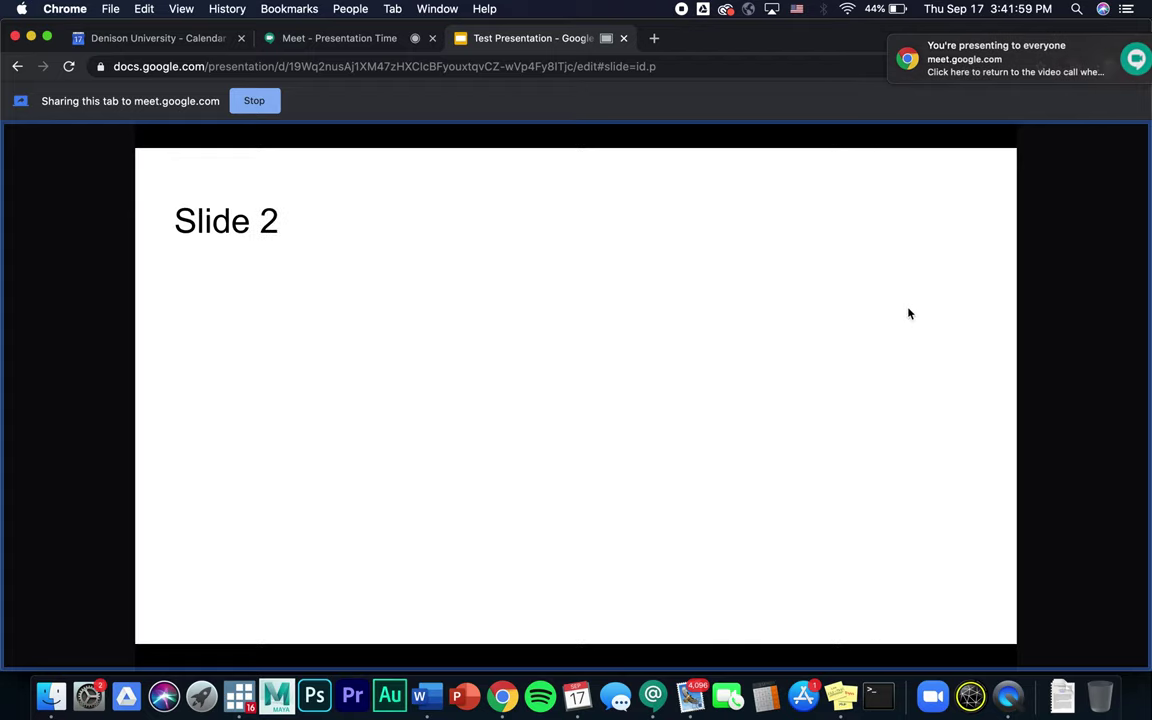
pyautogui.click(909, 314)
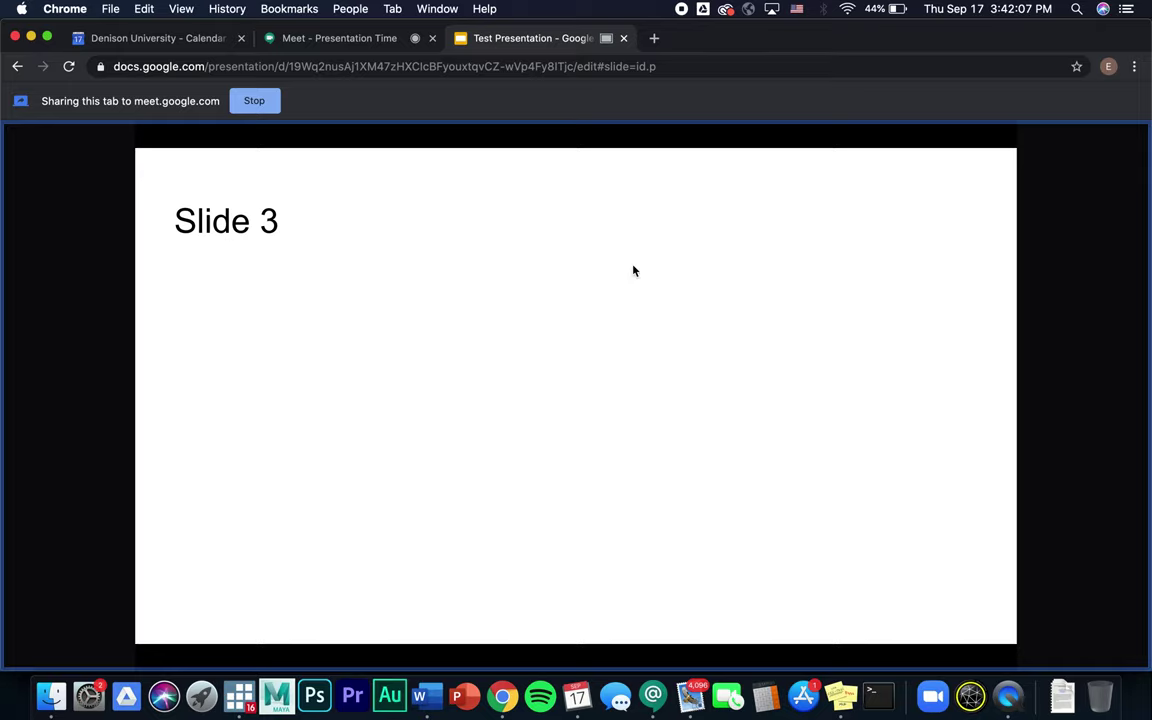
pyautogui.click(381, 40)
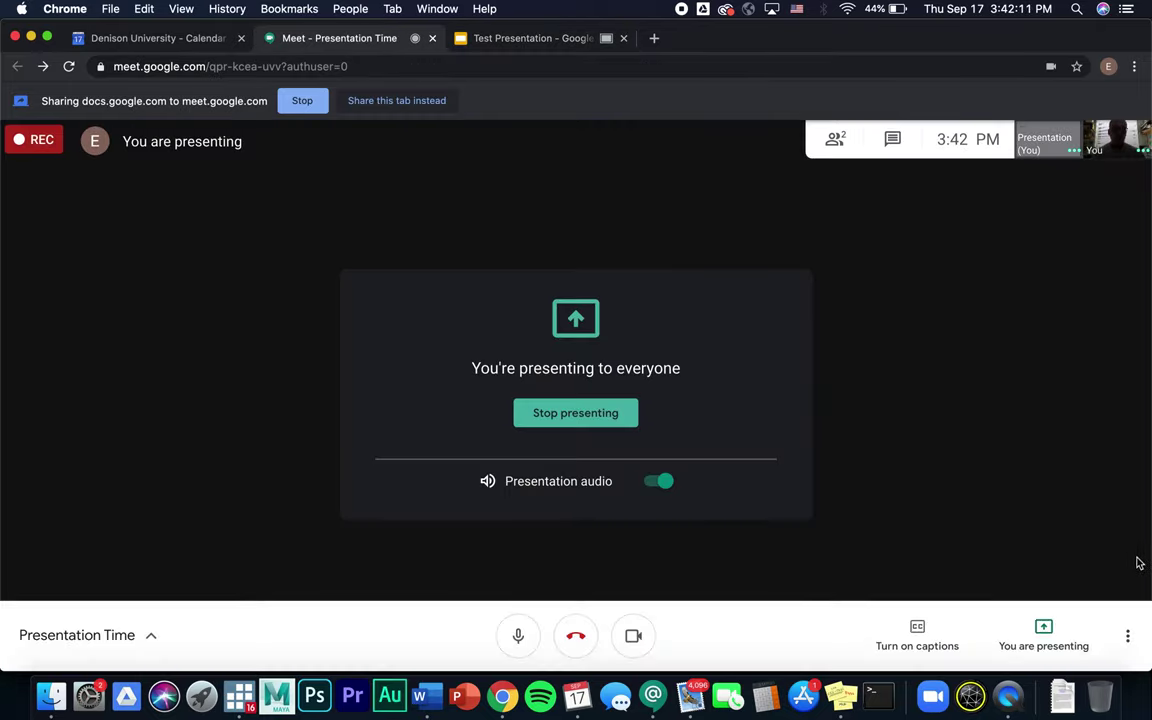
# Stop the meeting recording from More options and confirm it in the dialog.
pyautogui.click(1127, 637)
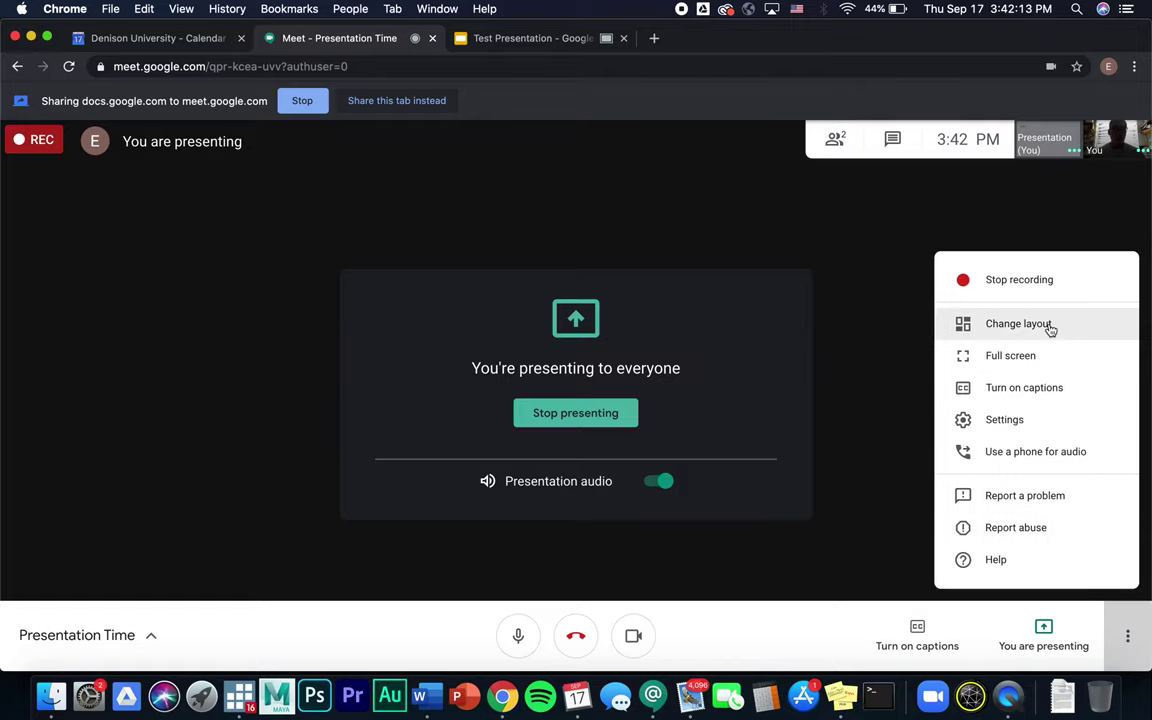
pyautogui.click(1037, 290)
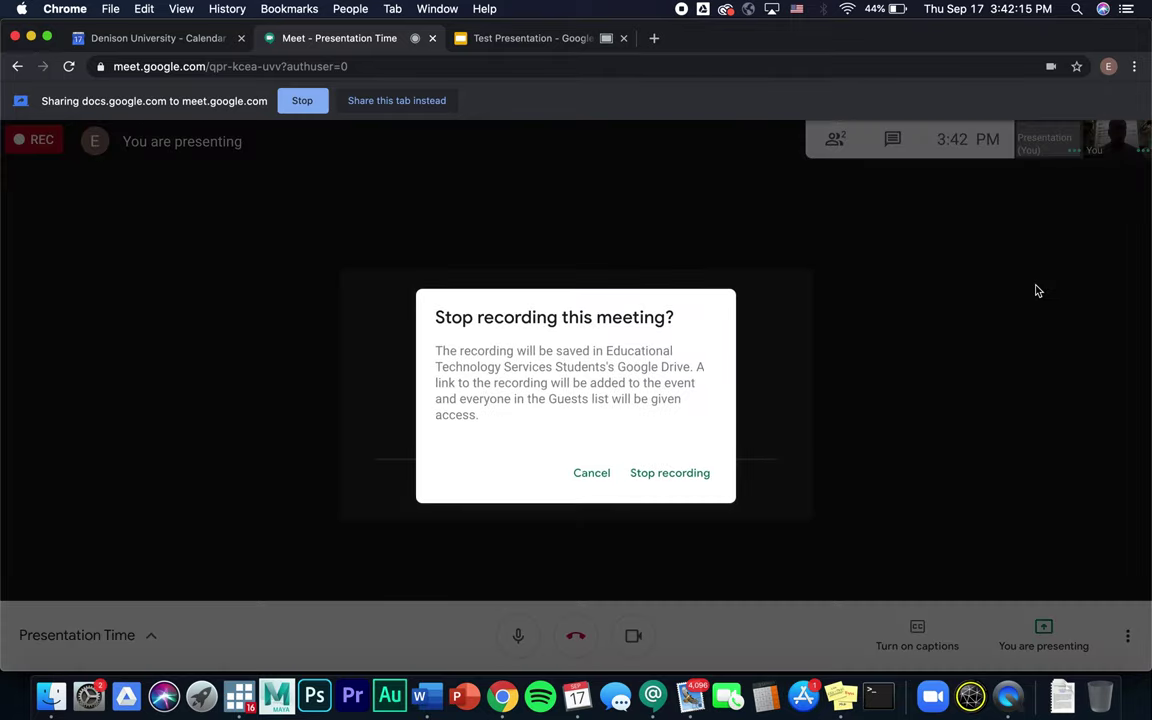
pyautogui.click(686, 473)
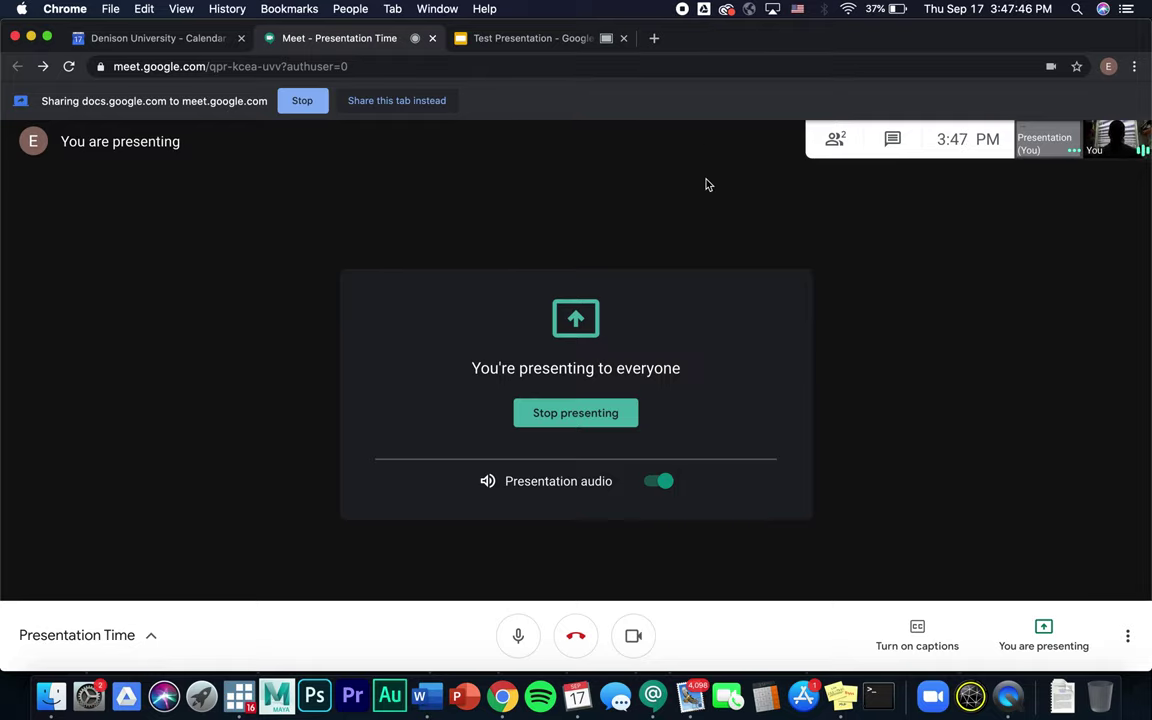
# Launch Google Drive in a new tab from the Google apps grid.
pyautogui.click(654, 38)
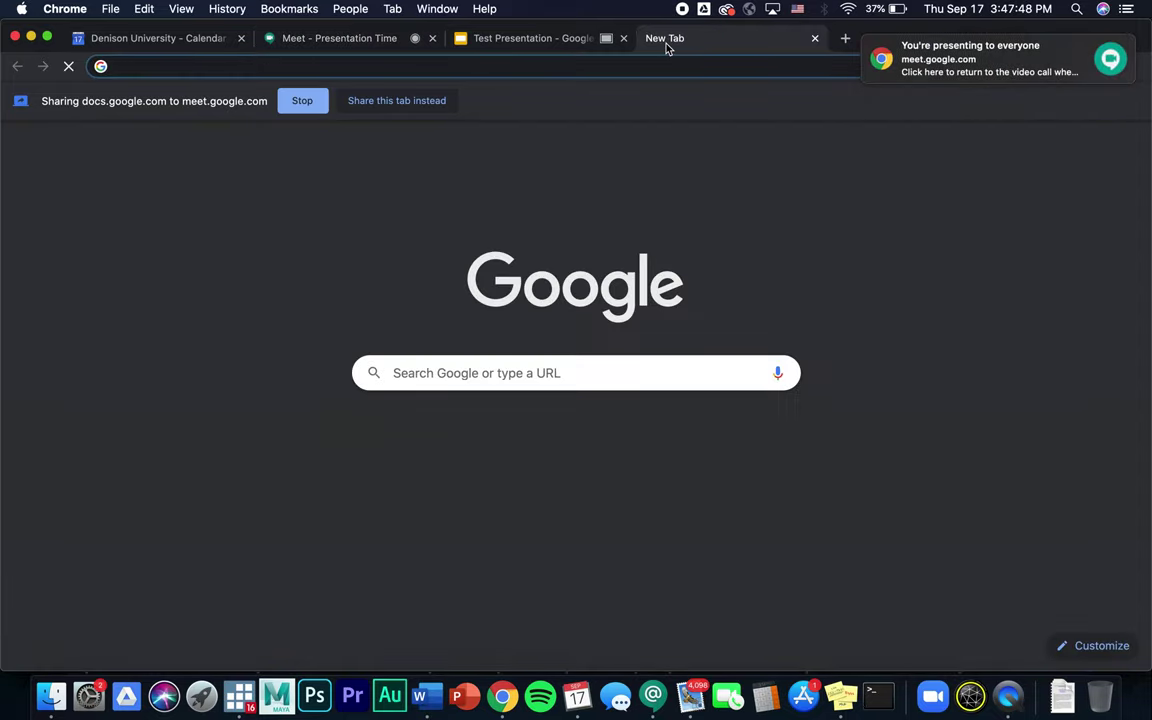
pyautogui.click(1089, 145)
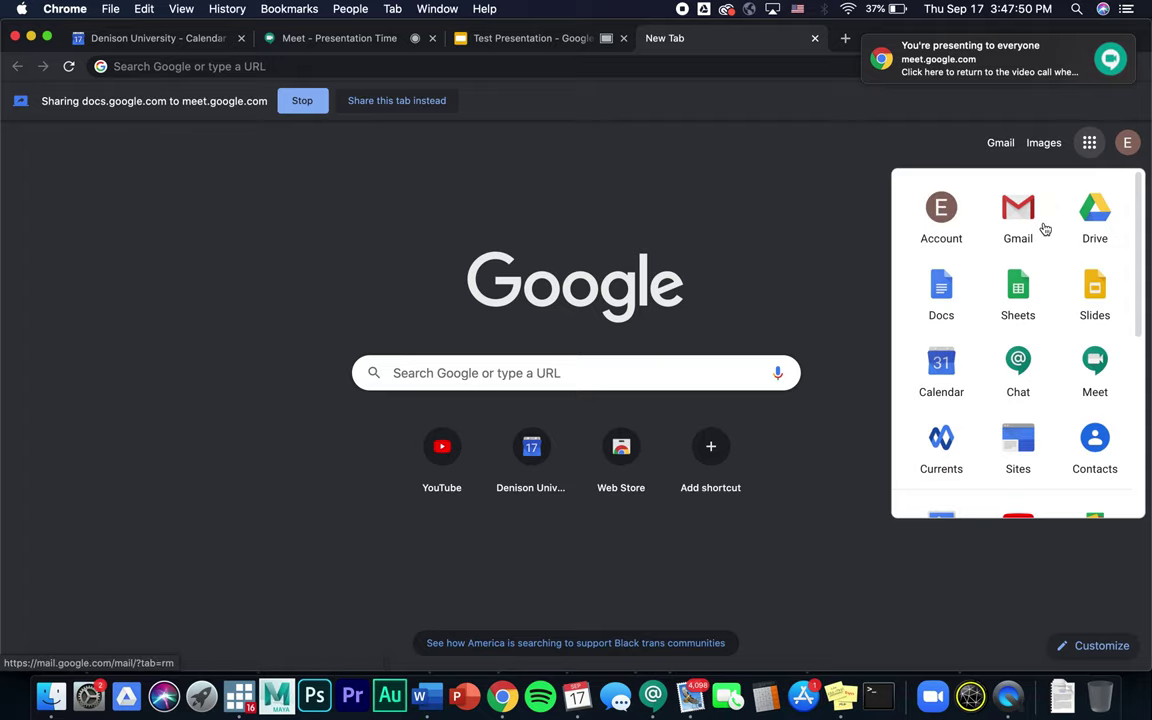
pyautogui.click(1094, 212)
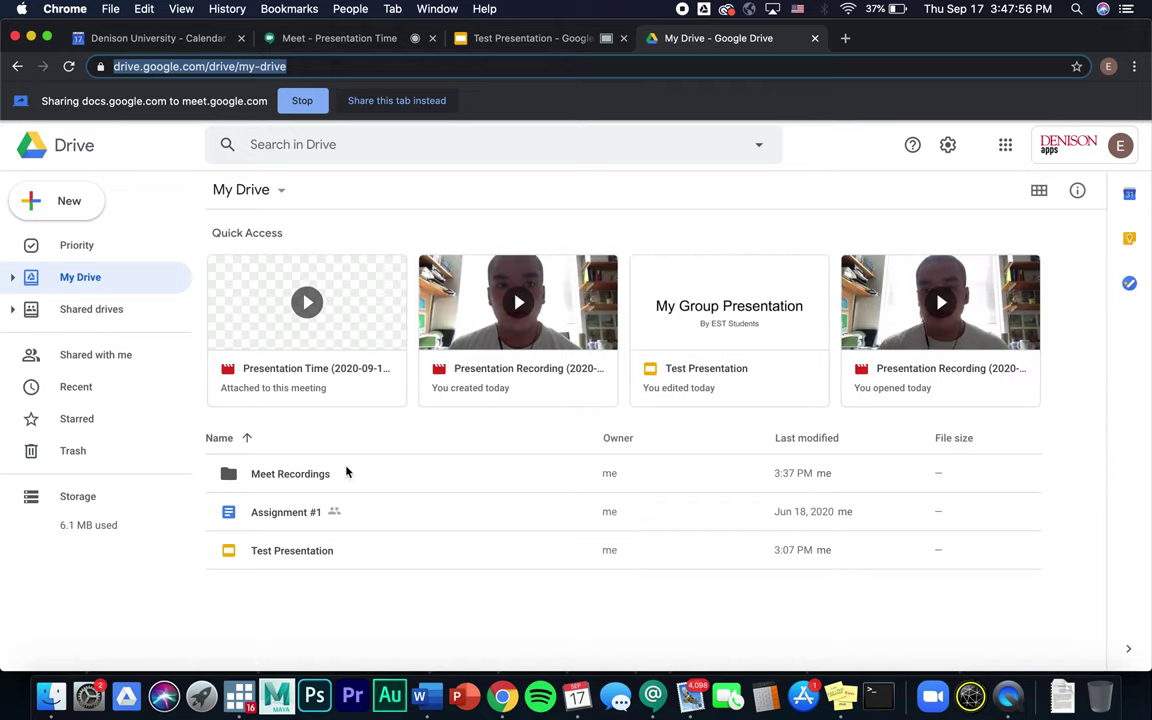
# Open the Meet Recordings folder in My Drive to find the Presentation Time recording.
pyautogui.click(314, 477)
pyautogui.doubleClick(314, 477)
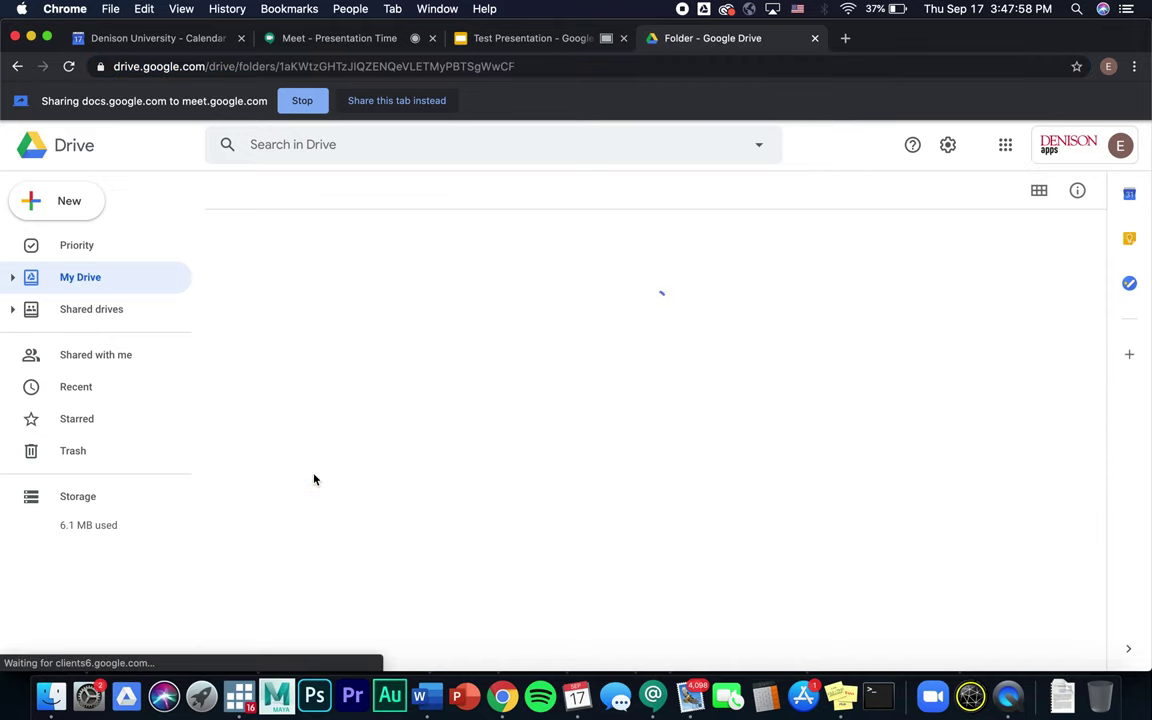